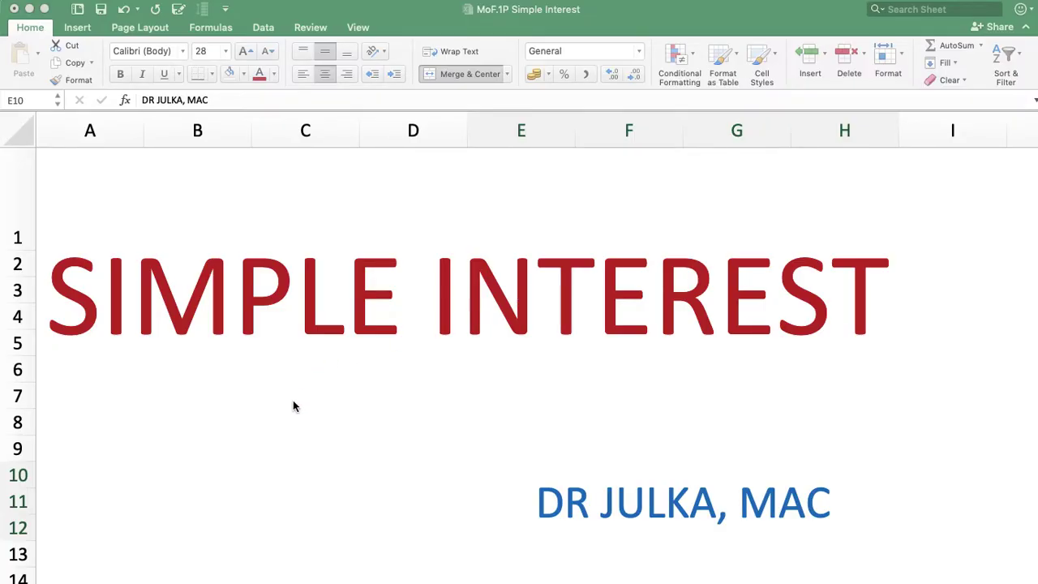
- Switch to the Example sheet holding the simple interest and amount table
{"action": "left_click", "coordinate": [132, 580]}
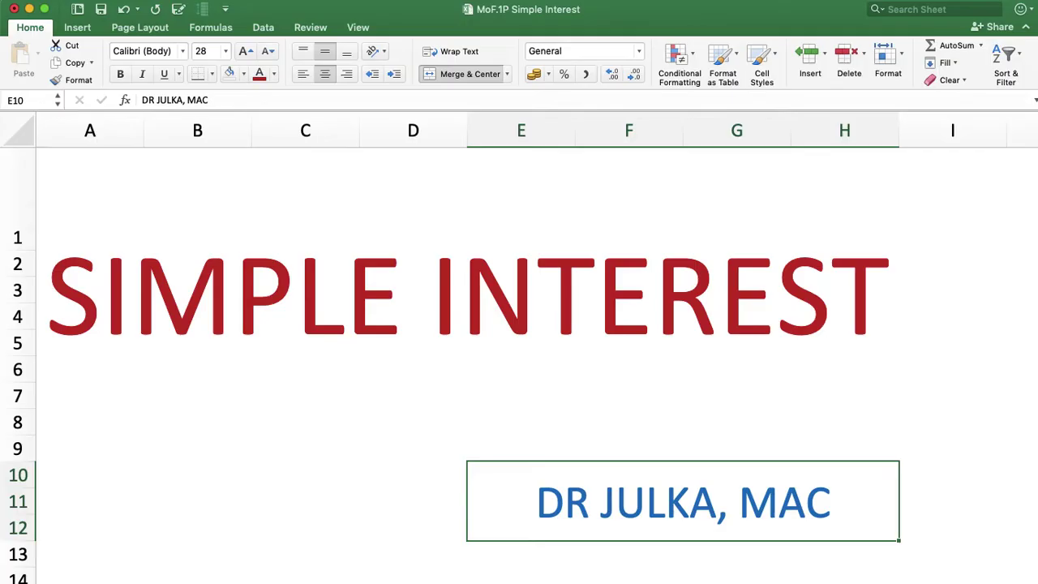
{"action": "left_click", "coordinate": [138, 581]}
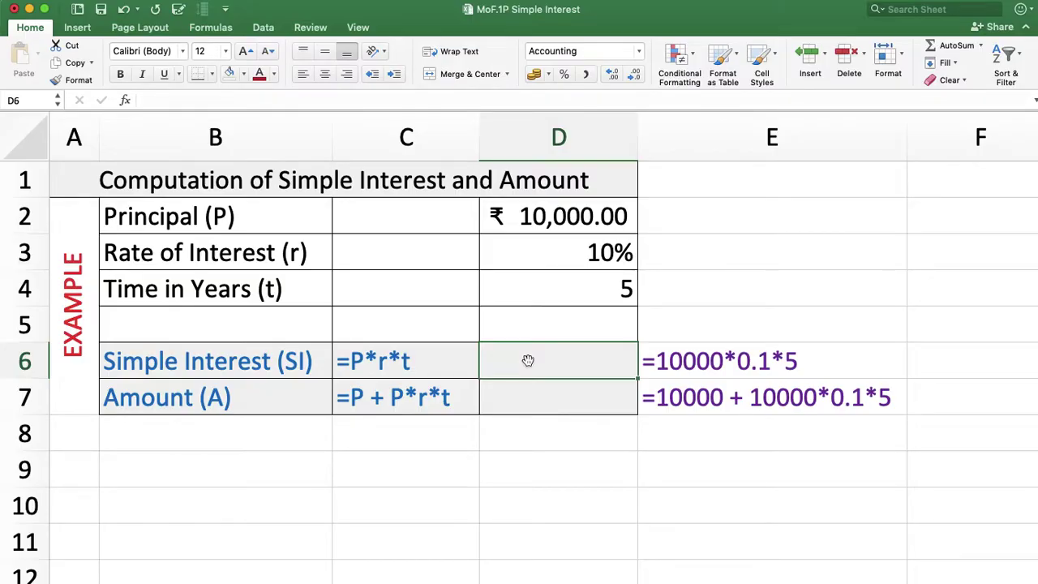
- Enter =D2*D3*D4 in D6 so the simple interest shows ₹5,000.00
{"action": "type", "text": "="}
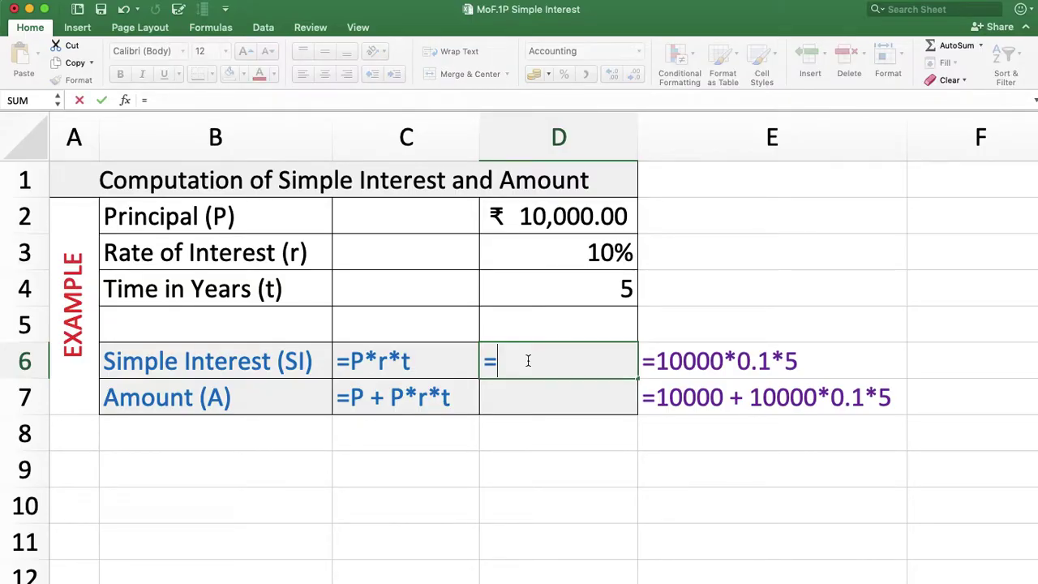
{"action": "left_click", "coordinate": [535, 214]}
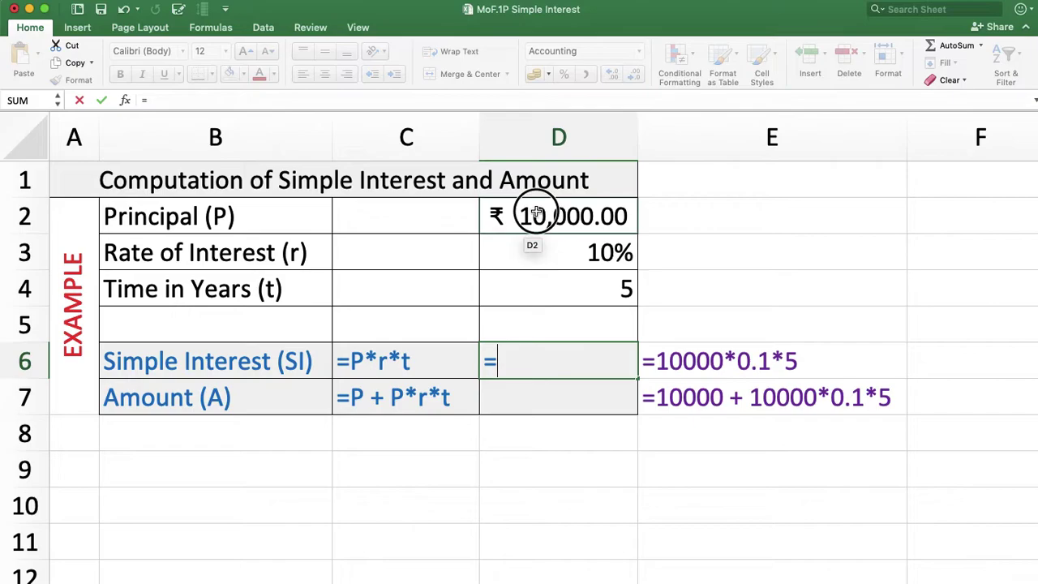
{"action": "type", "text": "*"}
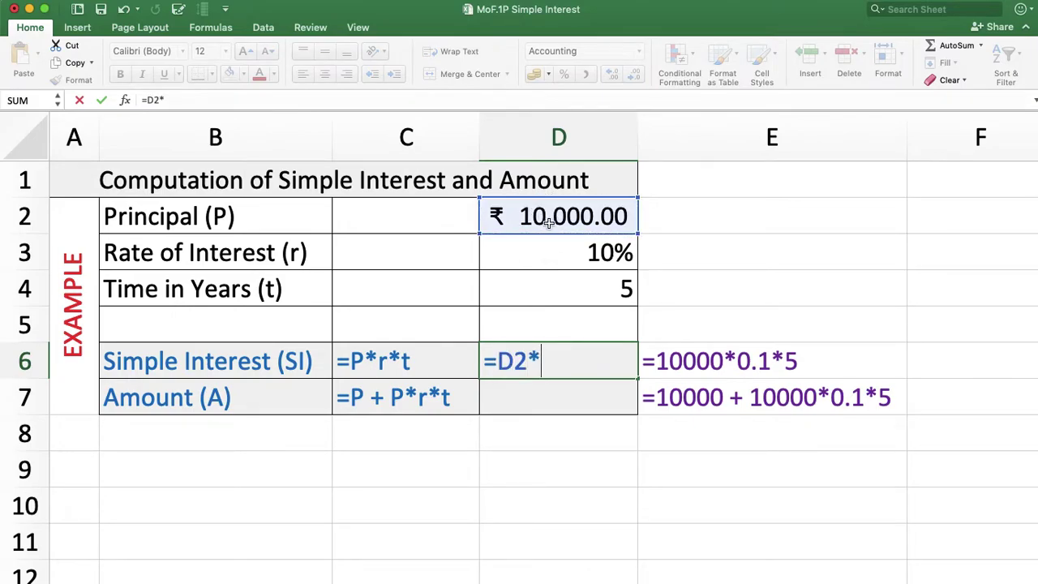
{"action": "left_click", "coordinate": [552, 252]}
{"action": "type", "text": "*"}
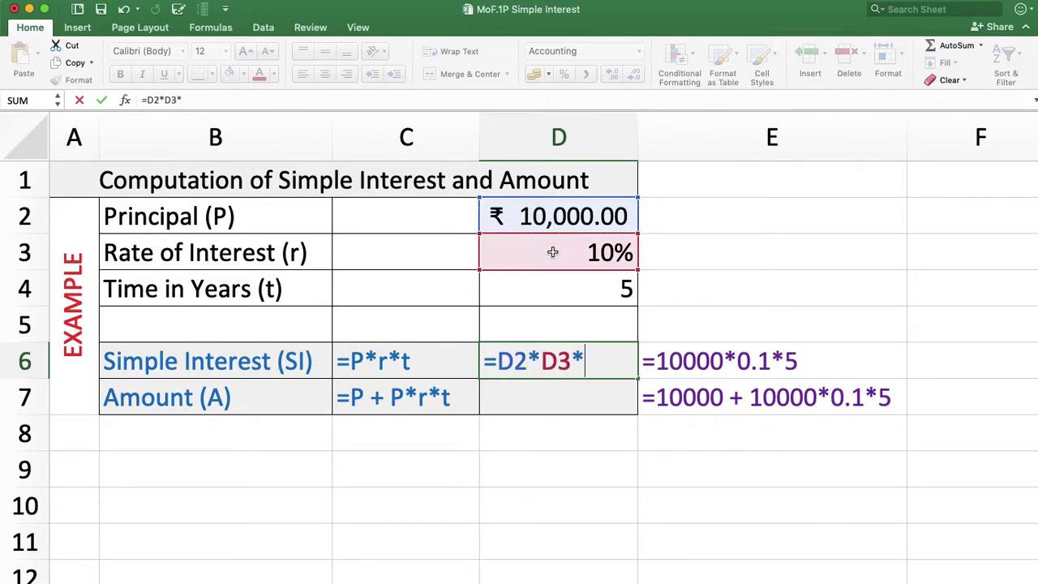
{"action": "left_click", "coordinate": [560, 288]}
{"action": "key", "text": "Return"}
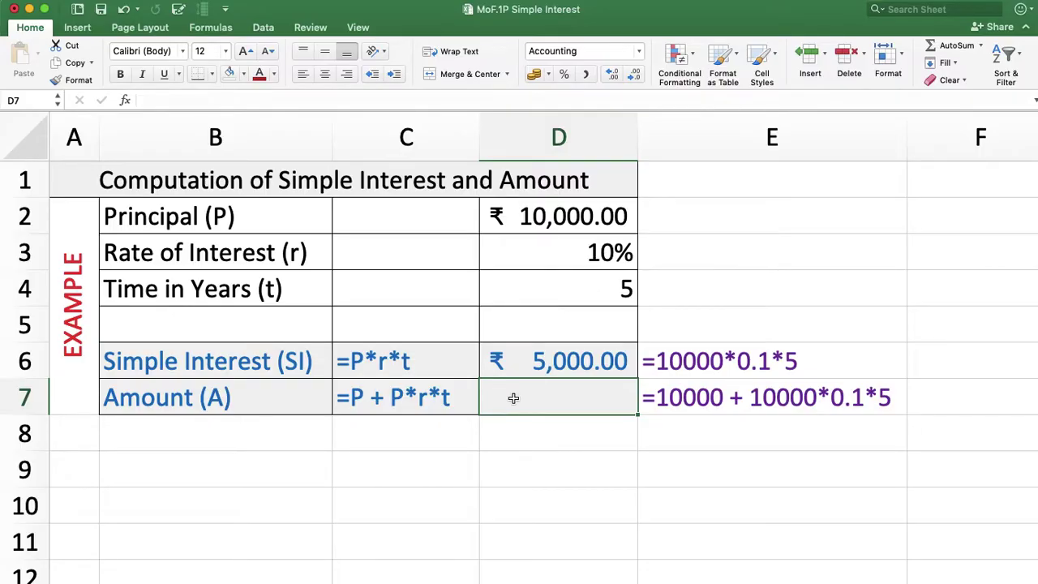
- Enter =D2+D6 in D7 so the amount shows ₹15,000.00
{"action": "type", "text": "="}
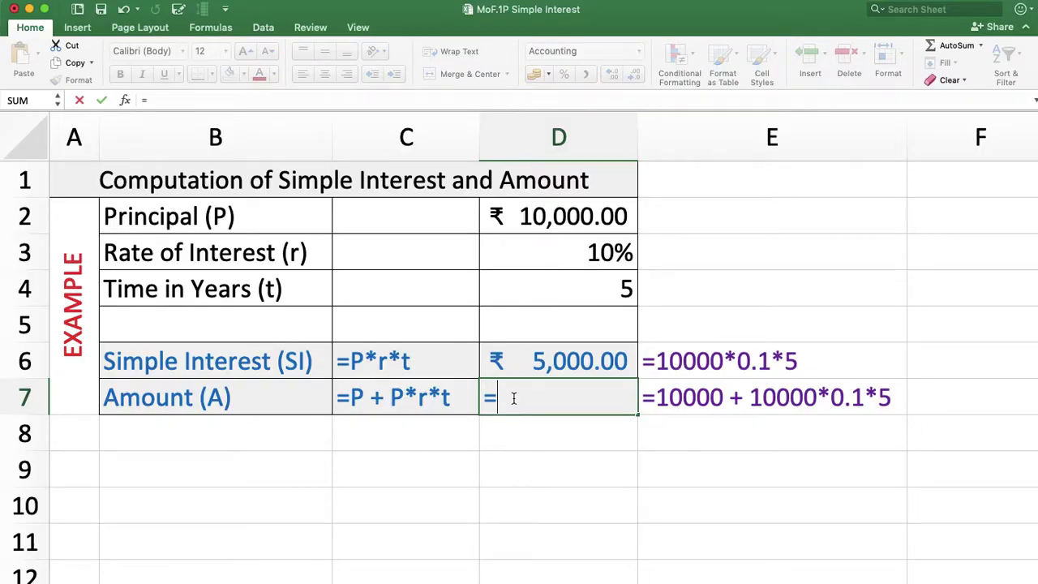
{"action": "left_click", "coordinate": [548, 220]}
{"action": "type", "text": "+"}
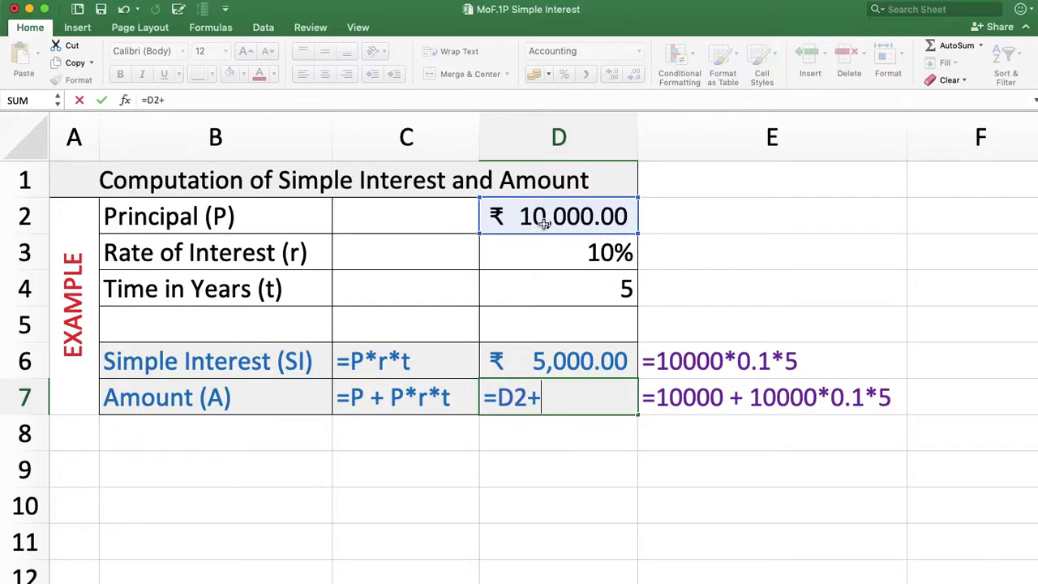
{"action": "left_click", "coordinate": [572, 359]}
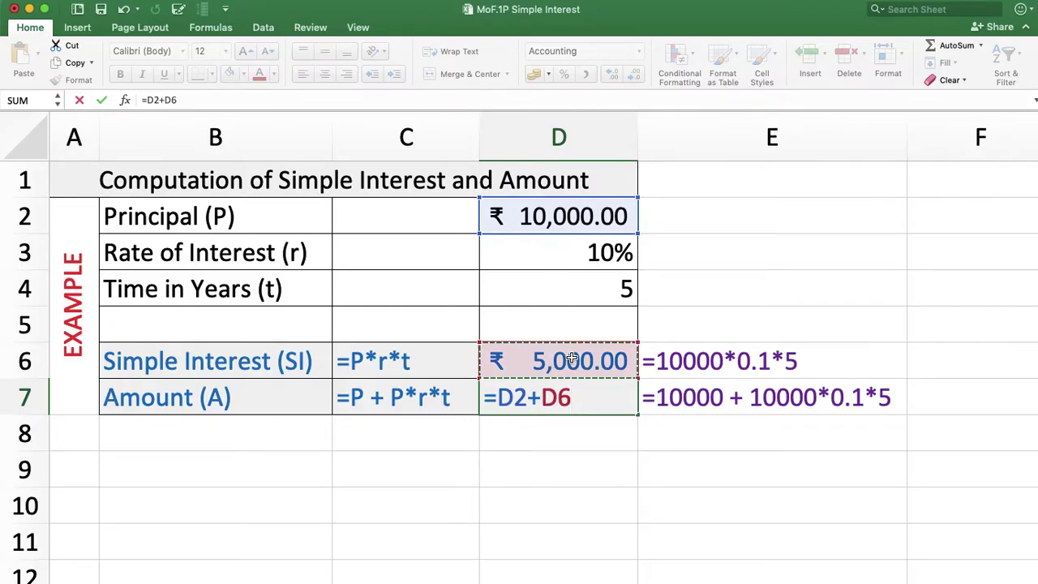
{"action": "key", "text": "Return"}
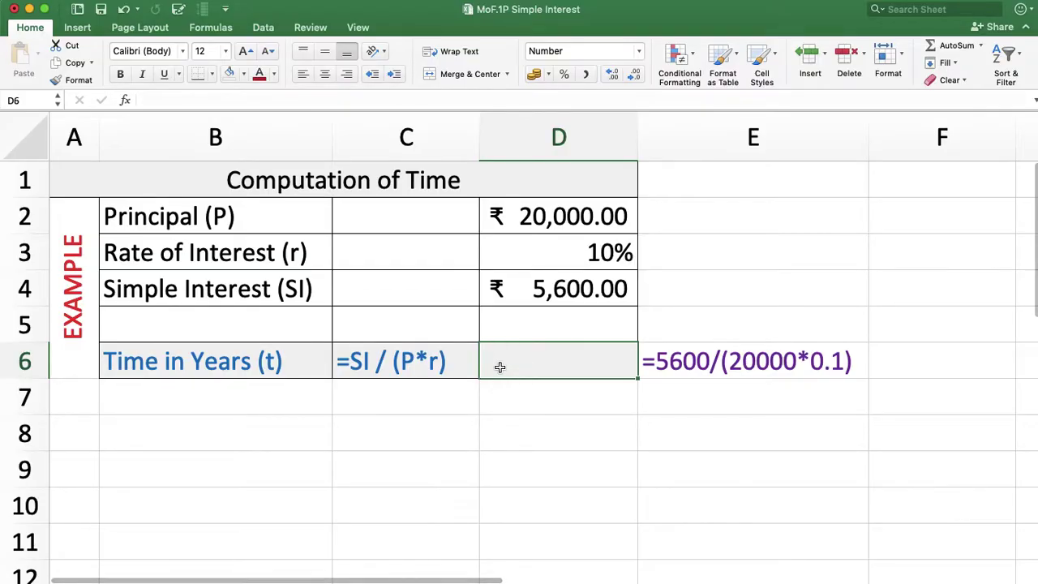
- Enter =D4/(D2*D3) in D6 so the time shows 2.80 years
{"action": "type", "text": "="}
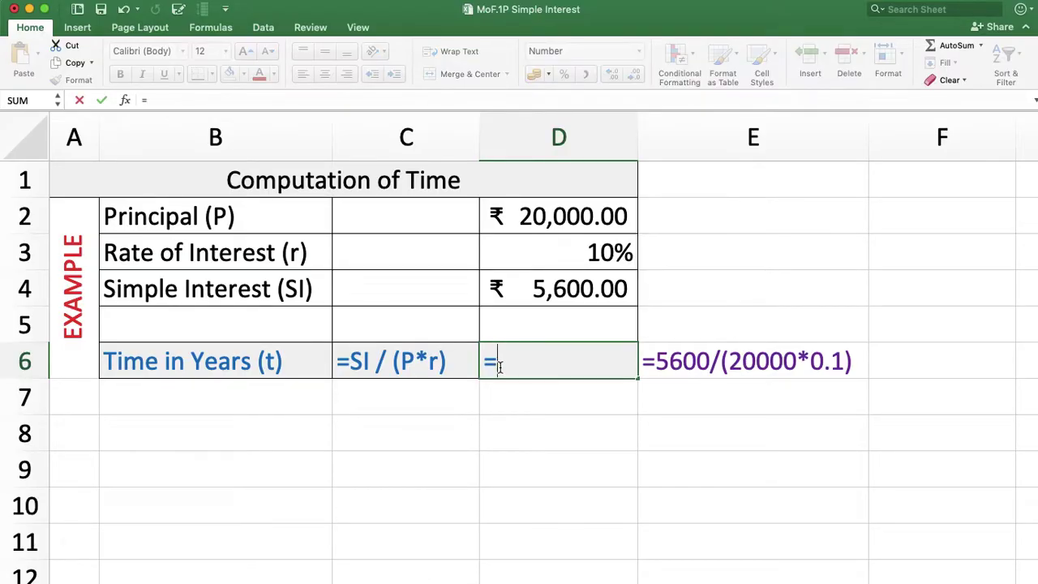
{"action": "left_click", "coordinate": [527, 289]}
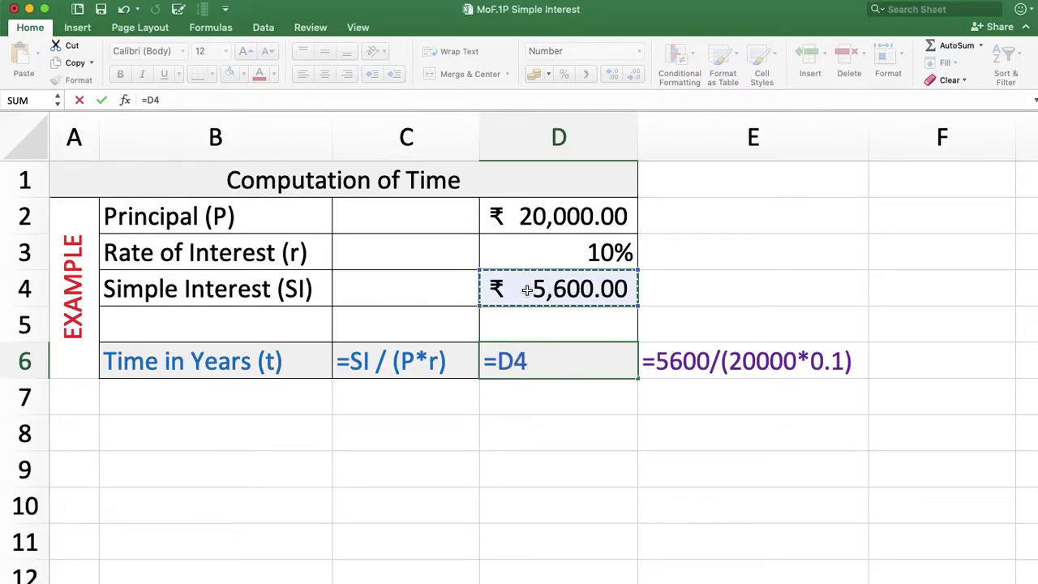
{"action": "type", "text": "?"}
{"action": "key", "text": "BackSpace"}
{"action": "type", "text": "/("}
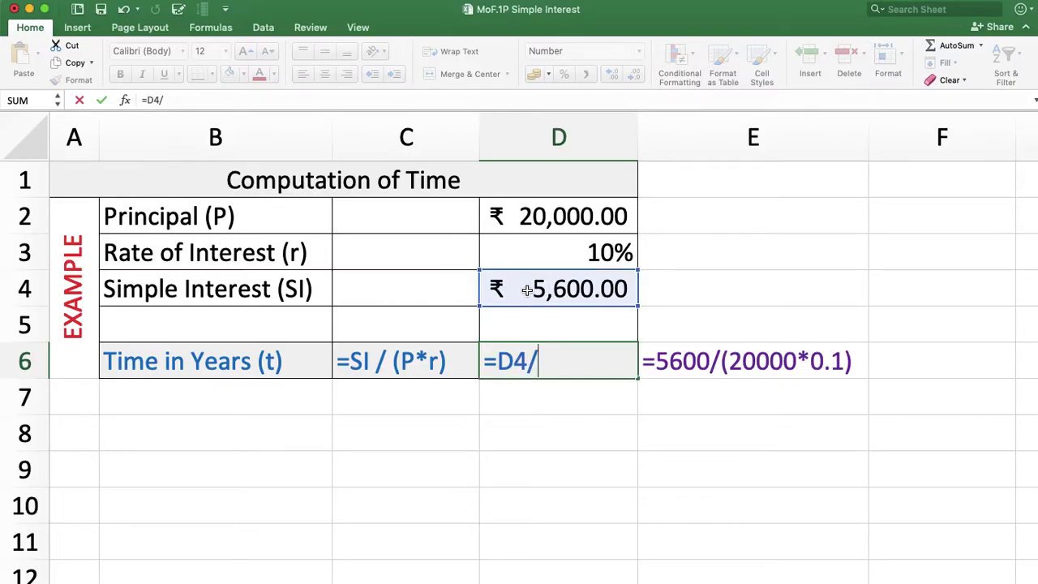
{"action": "left_click", "coordinate": [559, 219]}
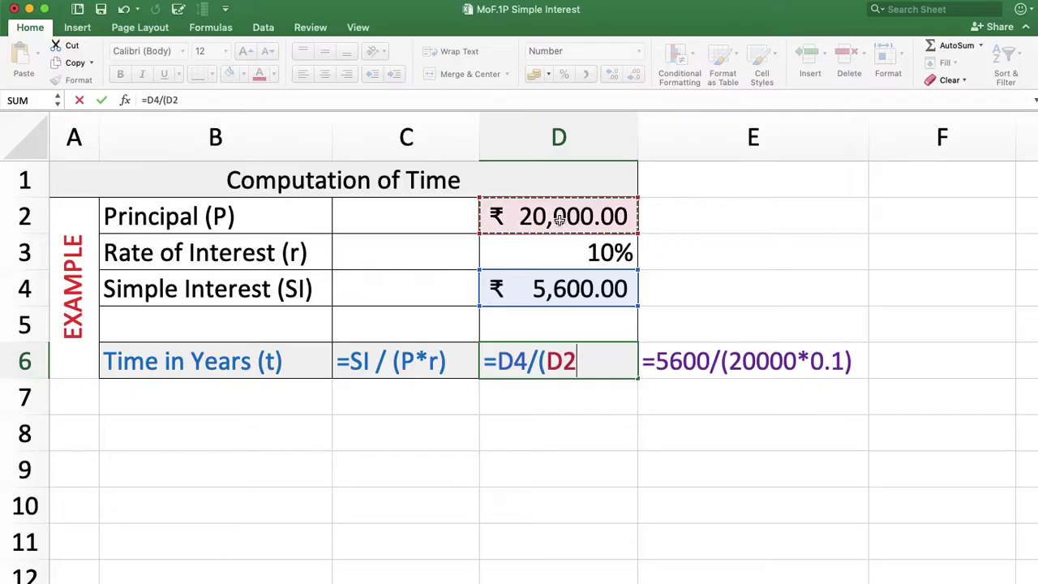
{"action": "type", "text": "*"}
{"action": "left_click", "coordinate": [576, 255]}
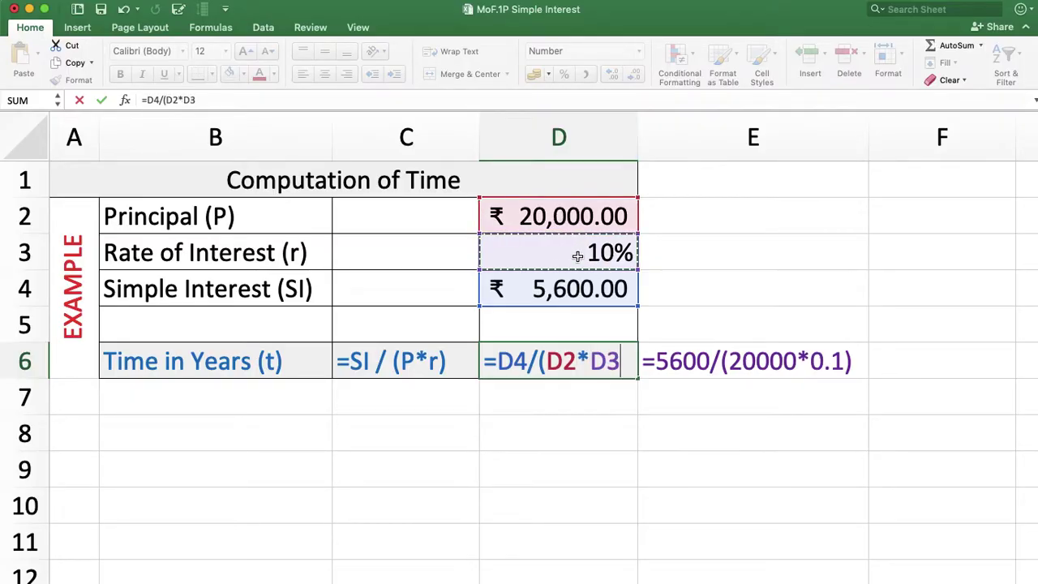
{"action": "type", "text": ")"}
{"action": "key", "text": "Return"}
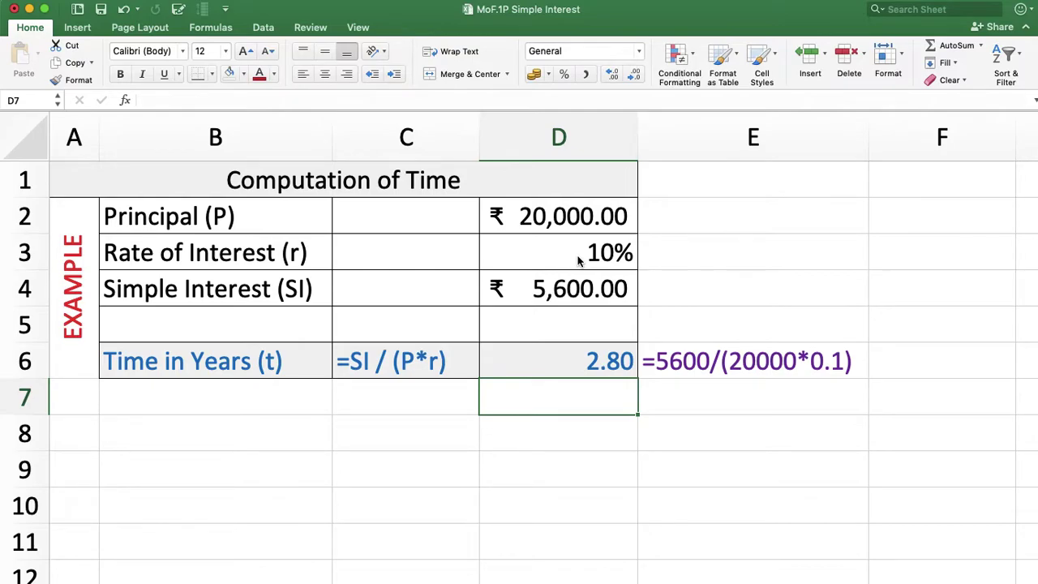
- On the rate sheet, format D6 as a percentage and enter =D4/(D2*D3), giving 6%
{"action": "left_click", "coordinate": [258, 582]}
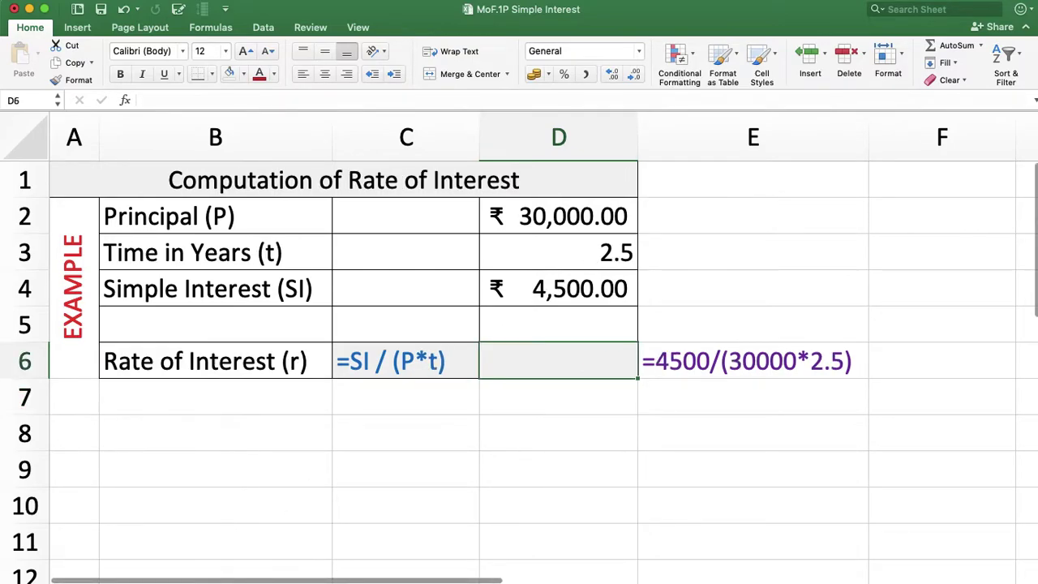
{"action": "key", "text": "ctrl+shift+5"}
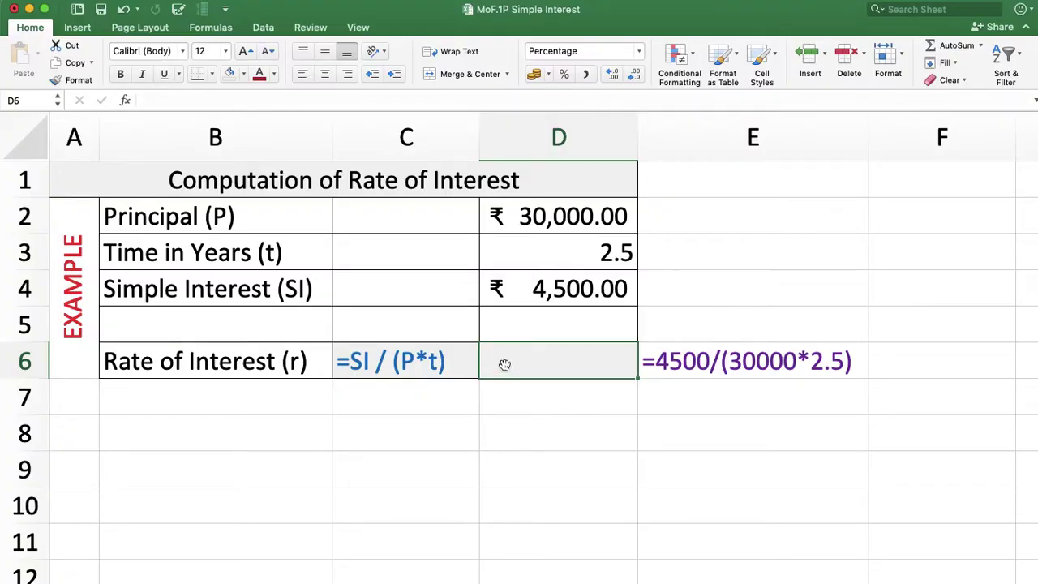
{"action": "type", "text": "="}
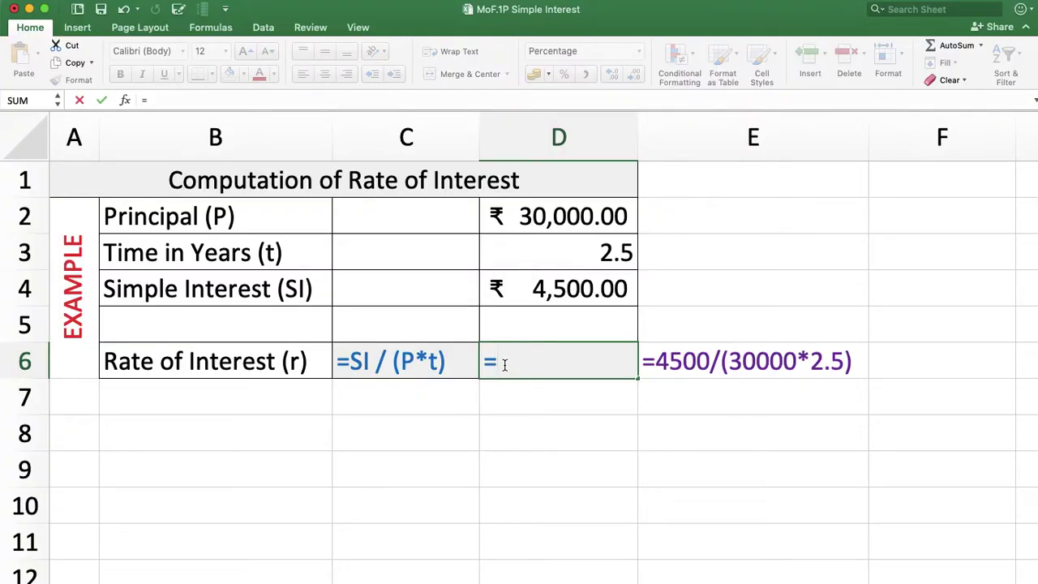
{"action": "left_click", "coordinate": [527, 296]}
{"action": "type", "text": "/"}
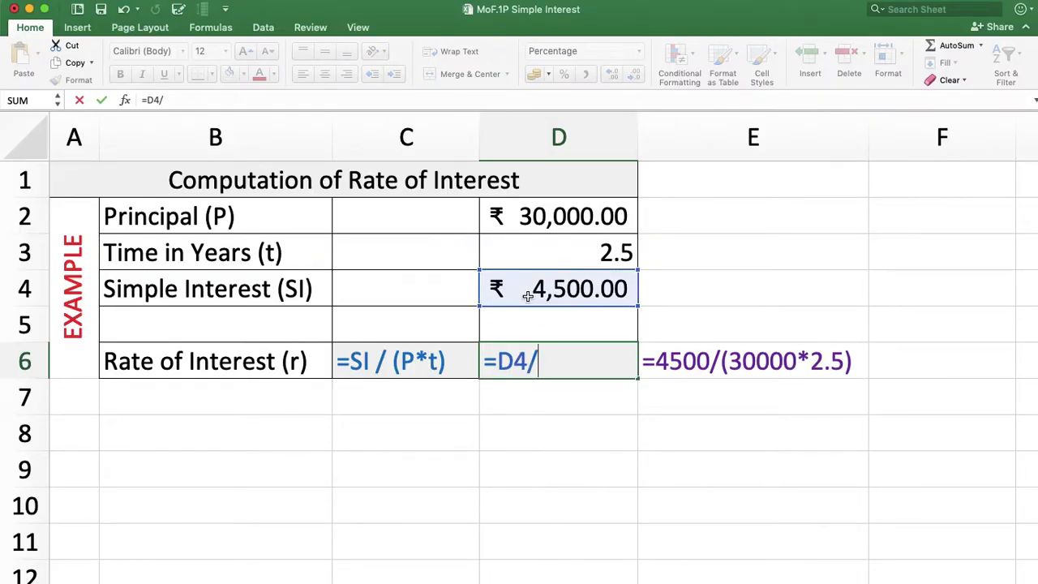
{"action": "type", "text": "("}
{"action": "left_click", "coordinate": [541, 223]}
{"action": "type", "text": "*"}
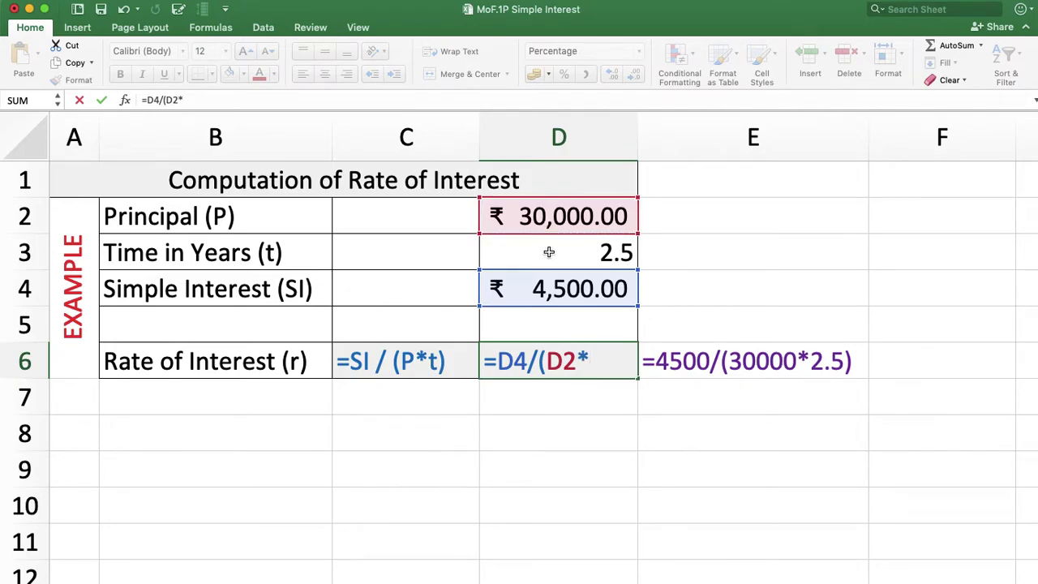
{"action": "left_click", "coordinate": [549, 252]}
{"action": "type", "text": ")"}
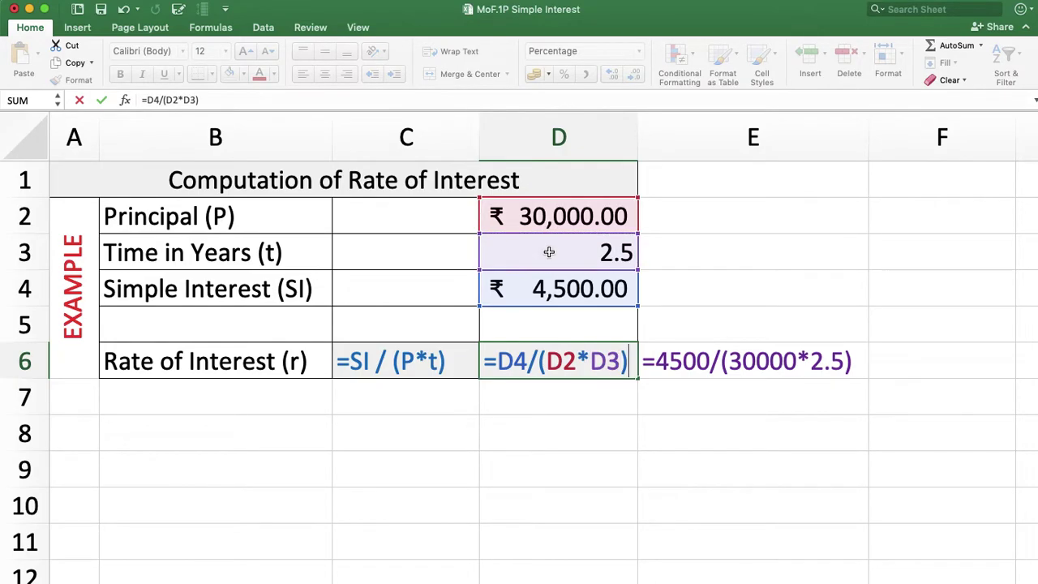
{"action": "key", "text": "Return"}
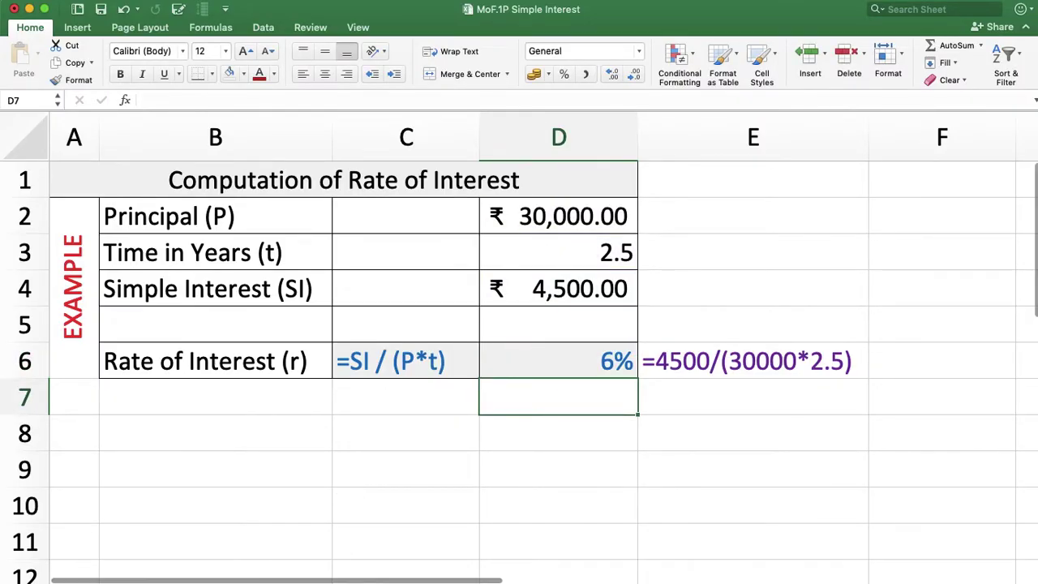
{"action": "left_click", "coordinate": [341, 579]}
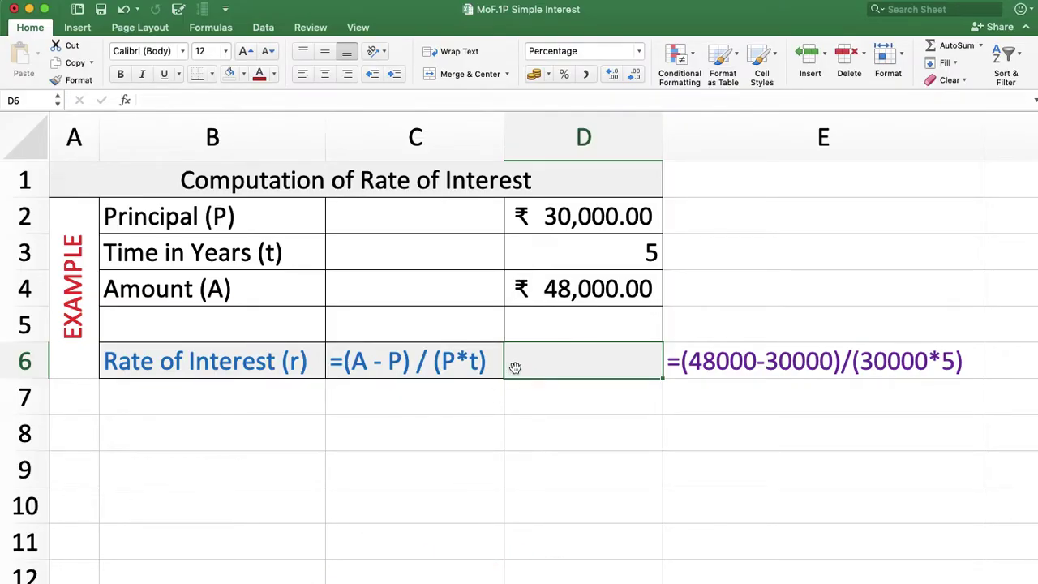
- Enter =(D4-D2)/(D2*D3) in D6 so the rate from amount shows 12.00%
{"action": "type", "text": "=("}
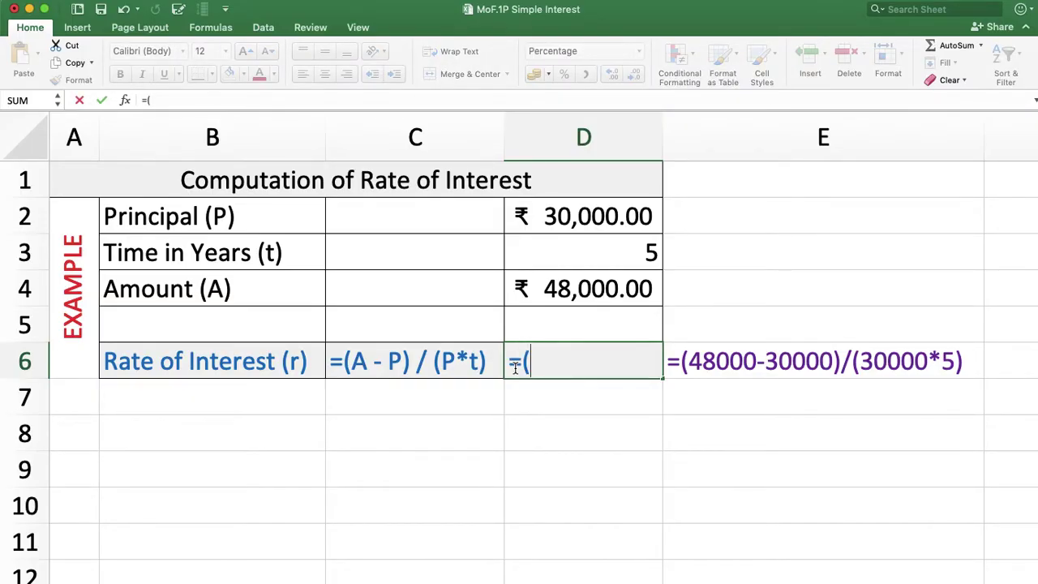
{"action": "left_click", "coordinate": [547, 297]}
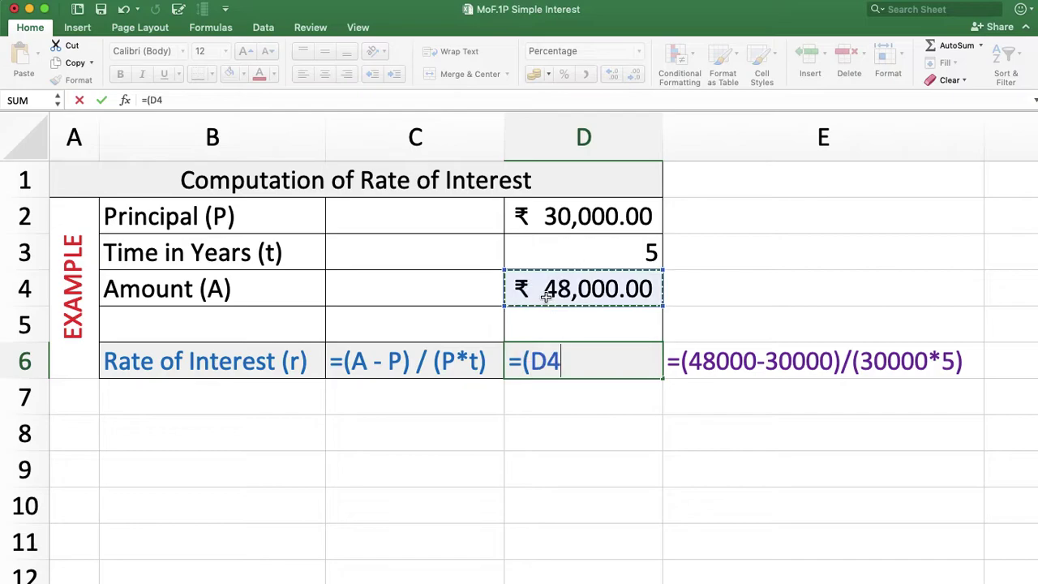
{"action": "type", "text": "-"}
{"action": "left_click", "coordinate": [584, 217]}
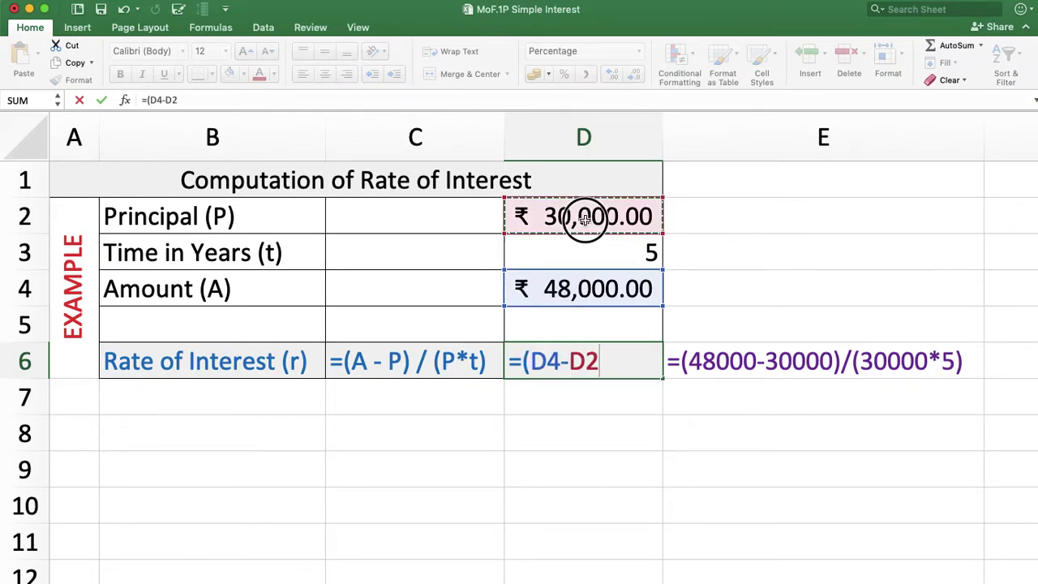
{"action": "type", "text": ")"}
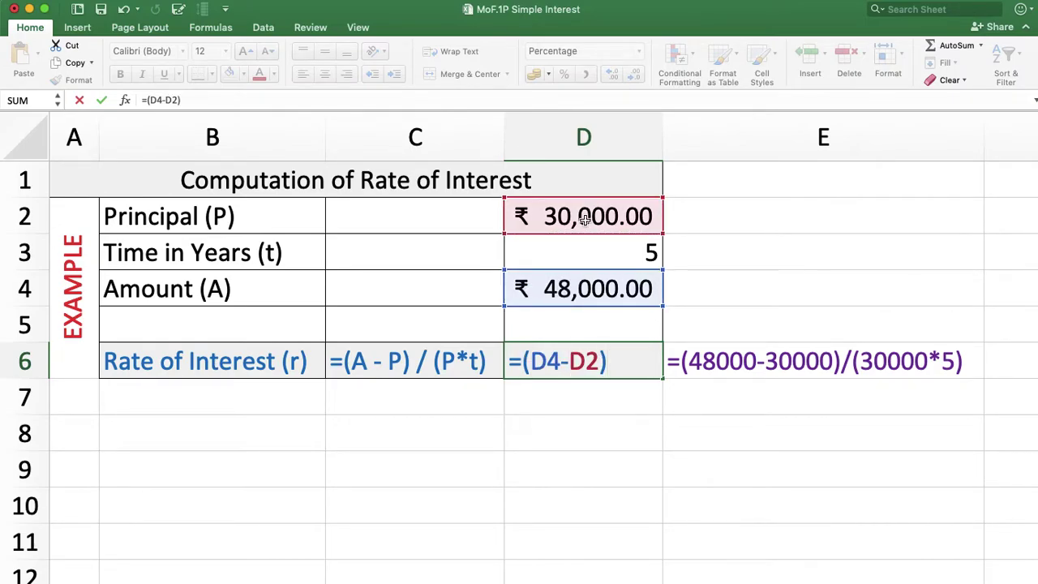
{"action": "type", "text": "/("}
{"action": "left_click", "coordinate": [582, 212]}
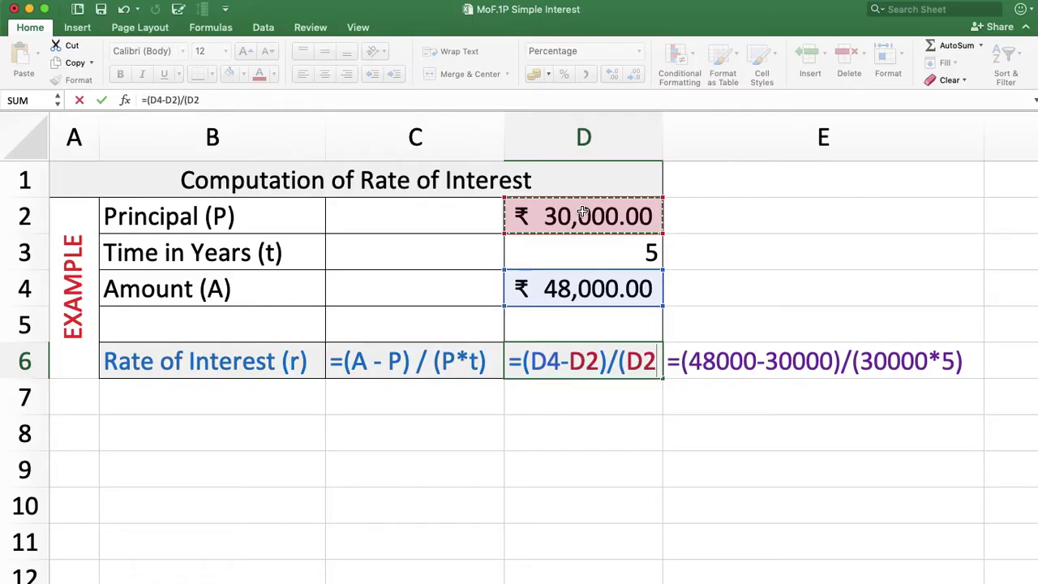
{"action": "type", "text": "*"}
{"action": "left_click", "coordinate": [600, 248]}
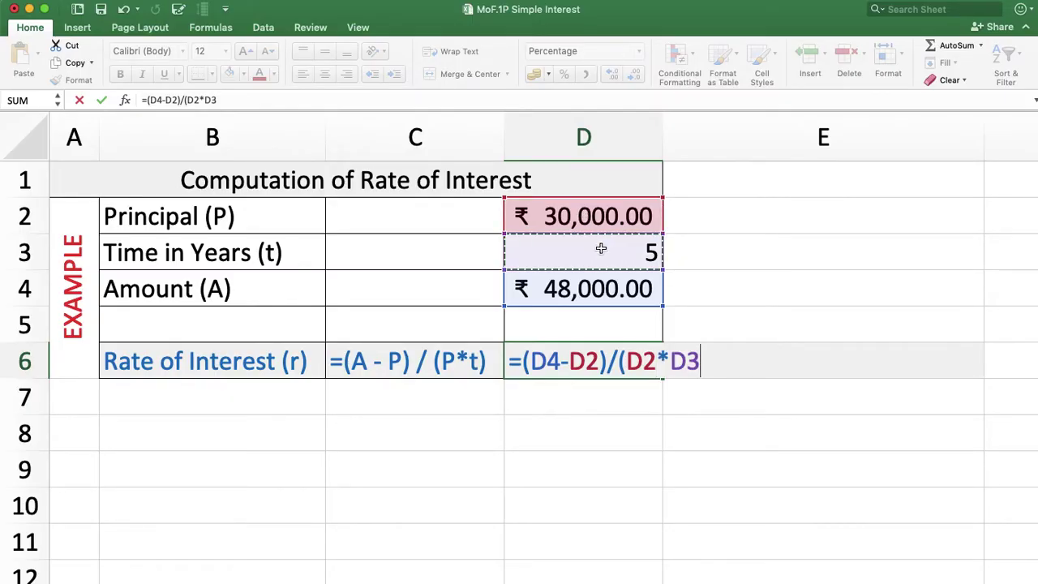
{"action": "type", "text": ")"}
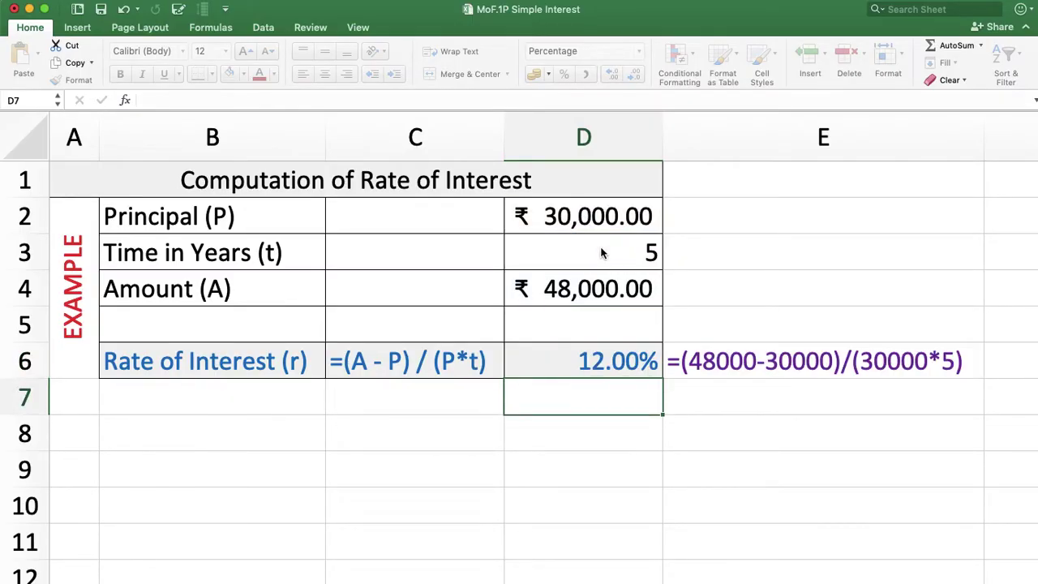
{"action": "key", "text": "Return"}
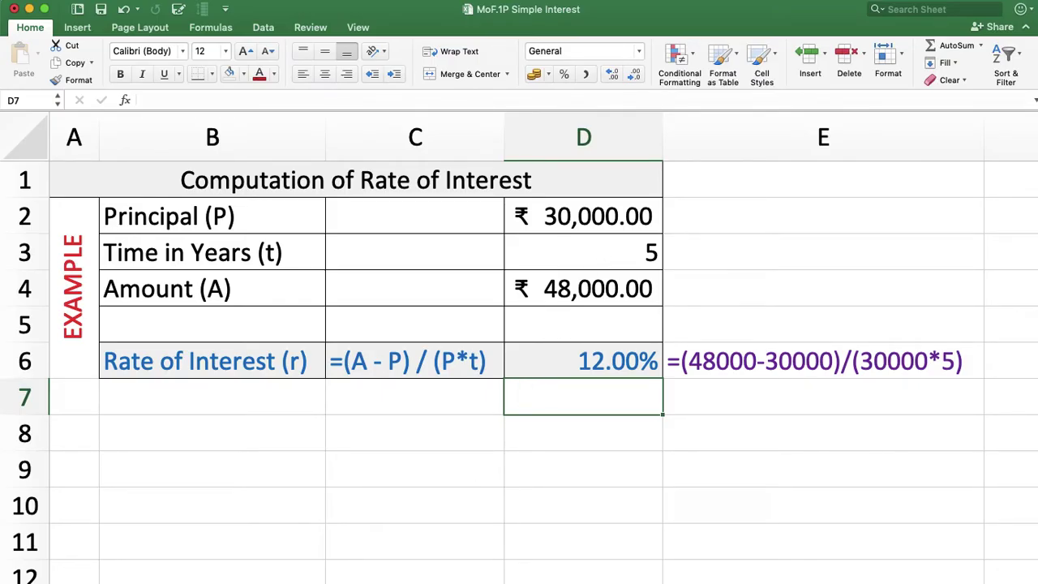
{"action": "key", "text": "ctrl+Page_Down"}
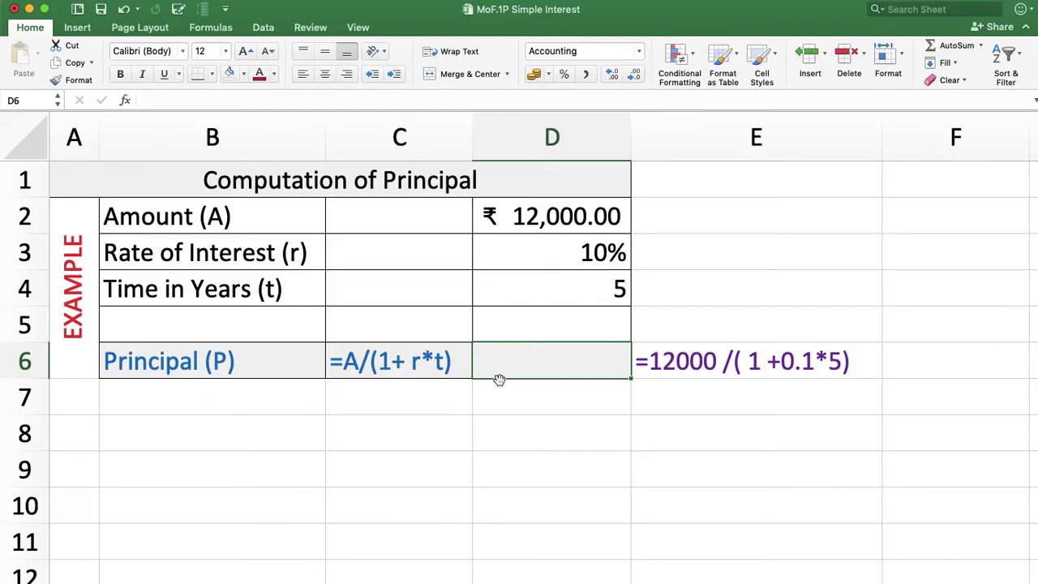
- Begin the principal formula in D6 as =D2/(1+D3, not yet committed
{"action": "type", "text": "="}
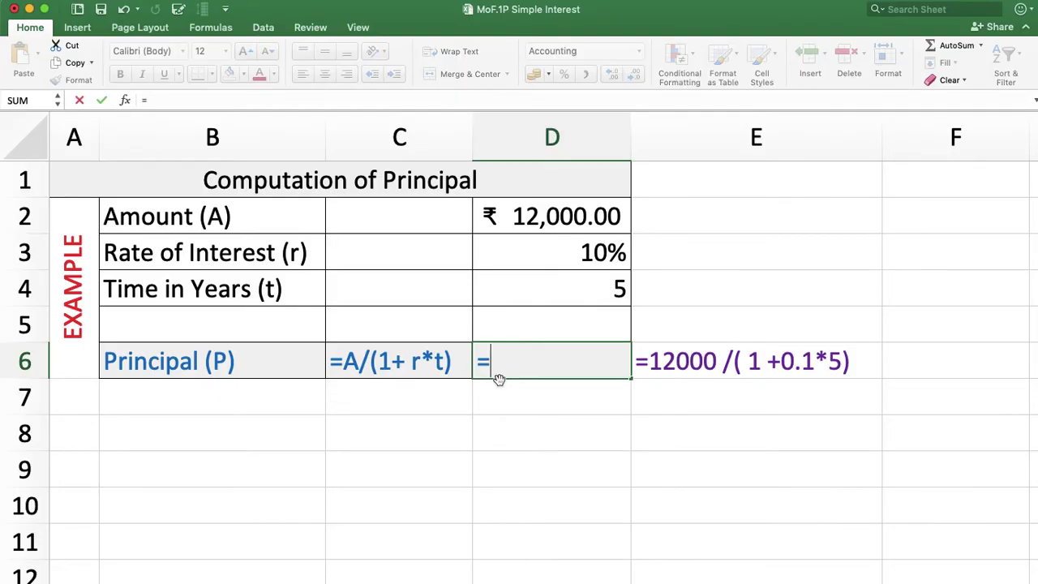
{"action": "left_click", "coordinate": [551, 217]}
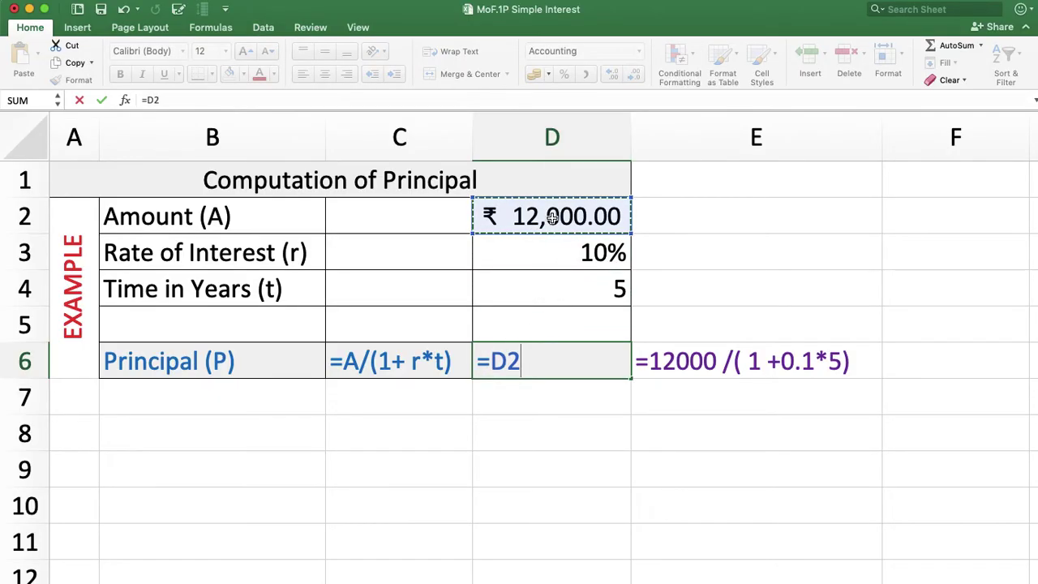
{"action": "type", "text": "/("}
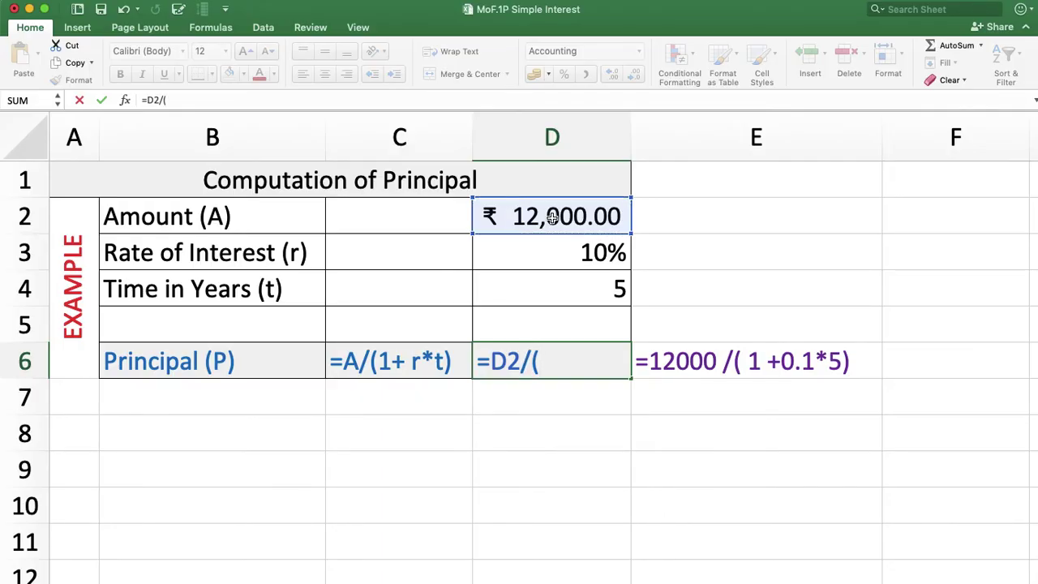
{"action": "type", "text": "1+"}
{"action": "left_click", "coordinate": [582, 249]}
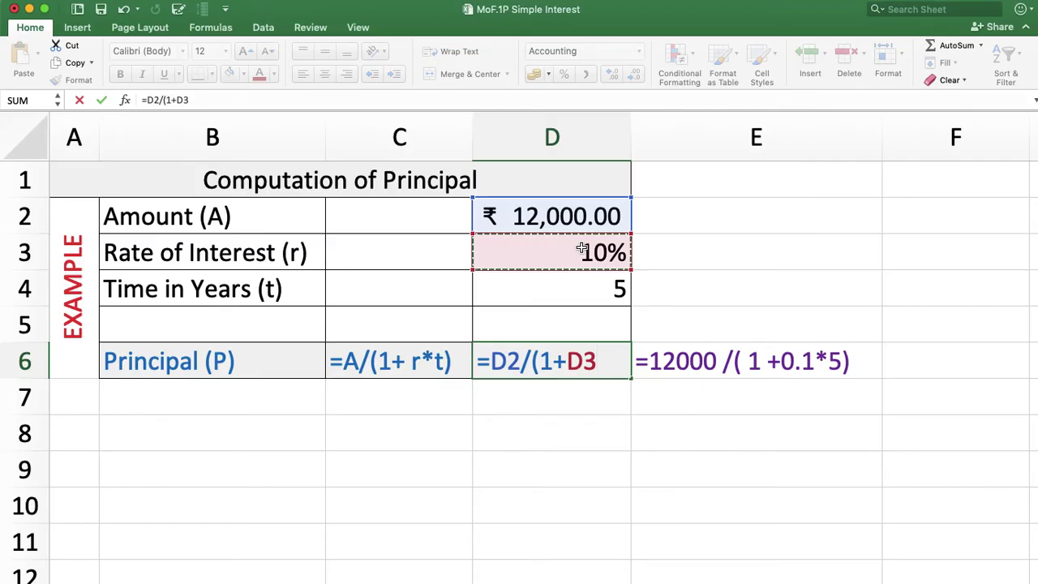